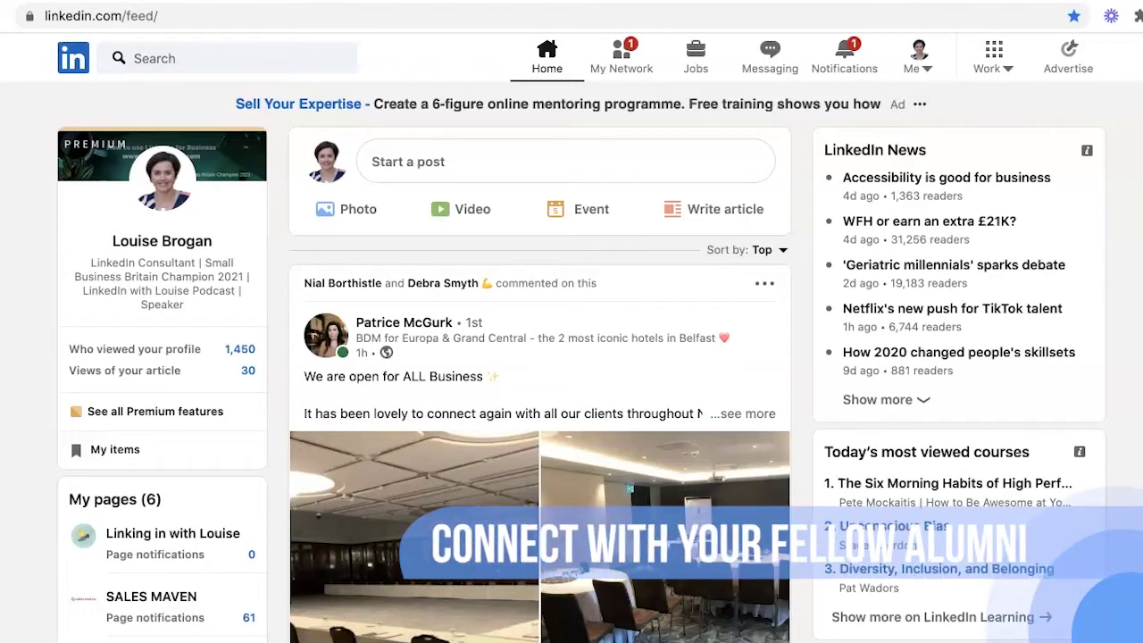
Paste linkedin.com/alumni into the address bar without loading it, then open the Me account menu.
click(447, 16)
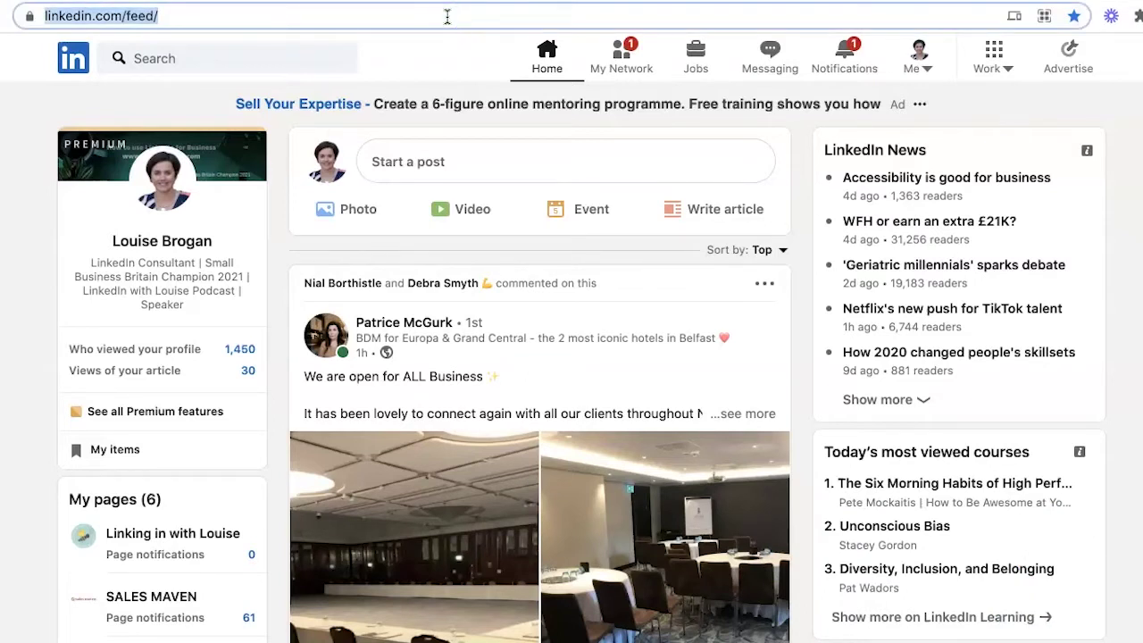
text(http://www.linkedin.com/alumni)
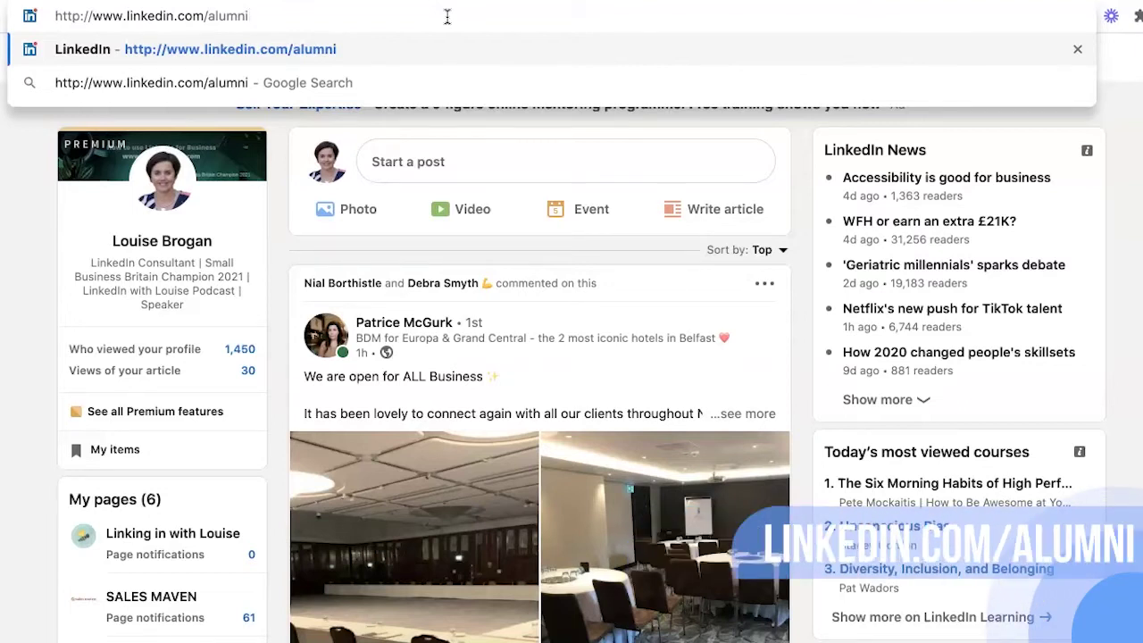
click(30, 246)
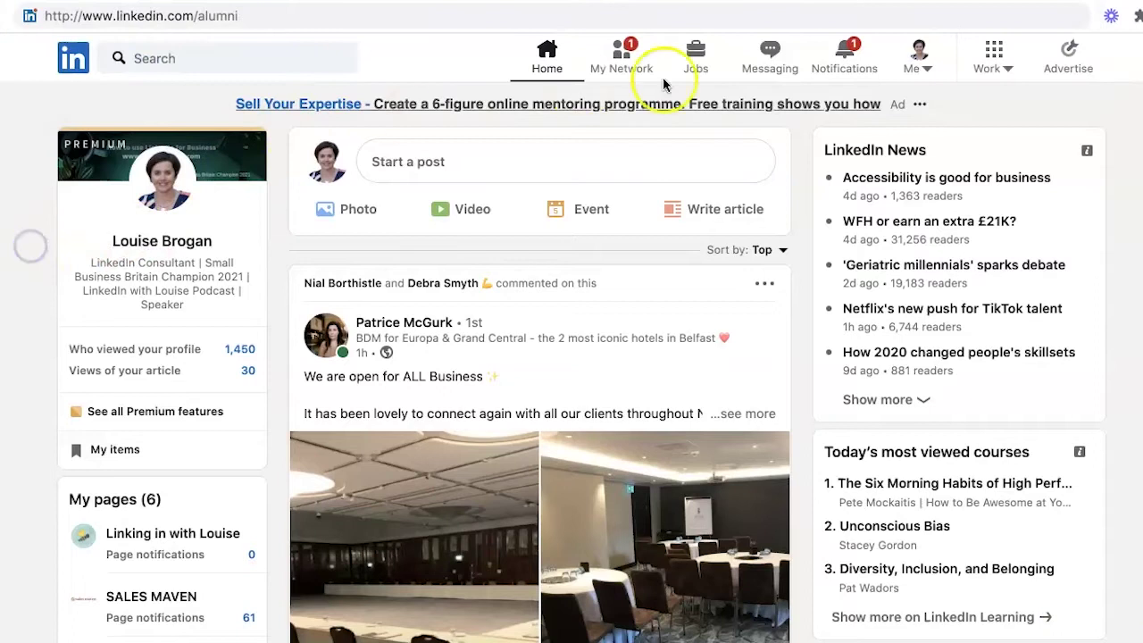
click(915, 54)
Go to your own profile and scroll down to the Education section listing The University of Dundee.
click(830, 208)
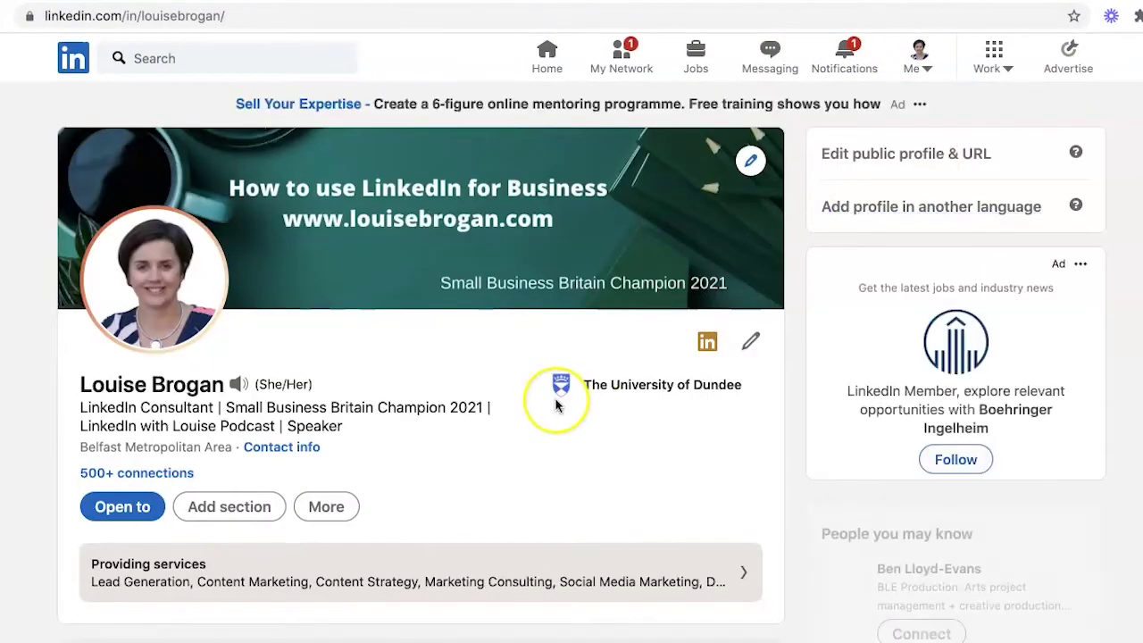
scroll(557, 403, down, 6)
scroll(556, 406, down, 10)
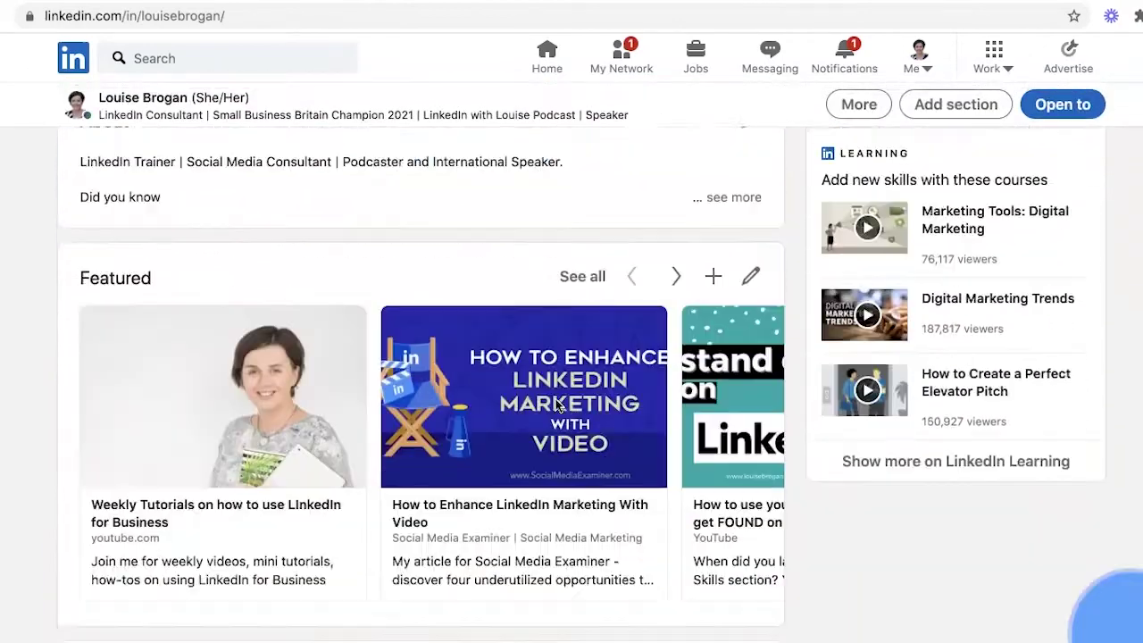
scroll(556, 406, down, 10)
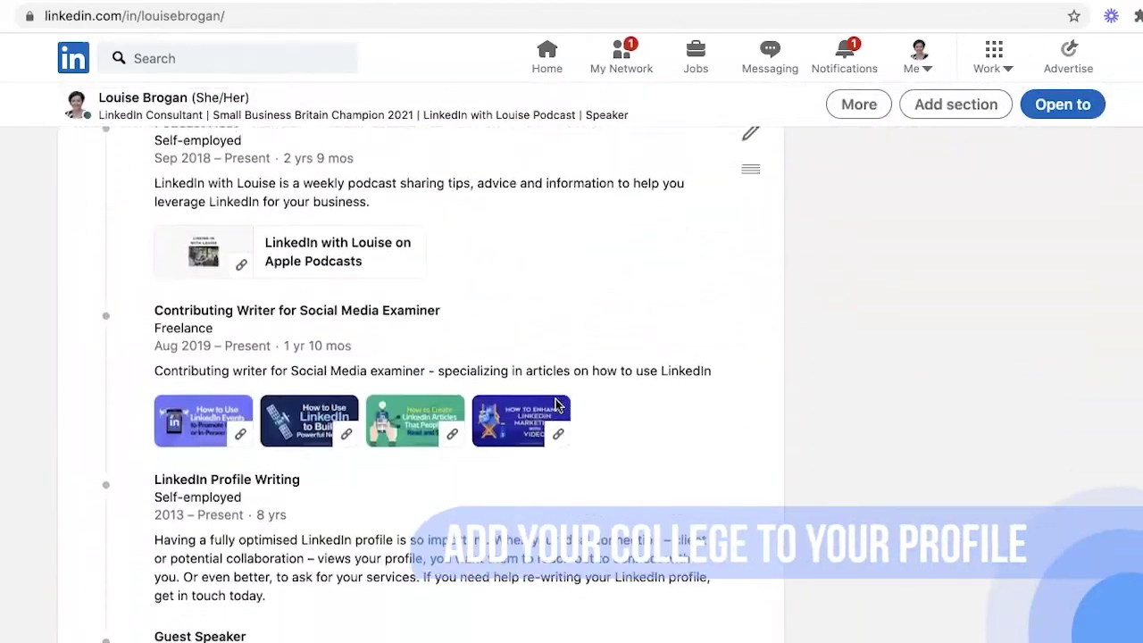
scroll(556, 406, down, 5)
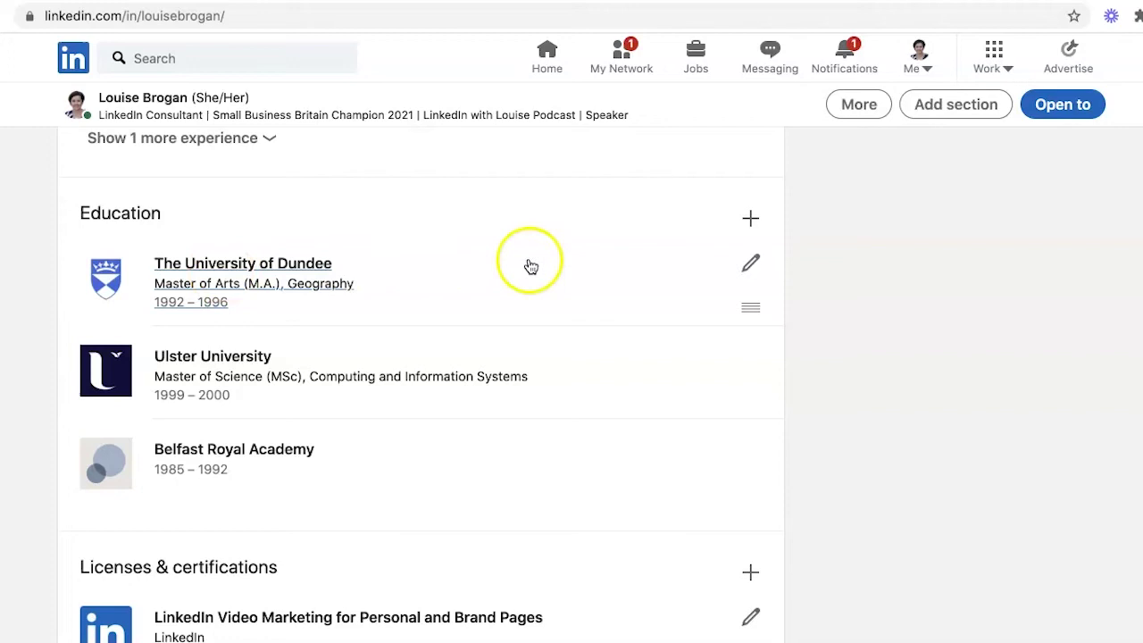
click(753, 263)
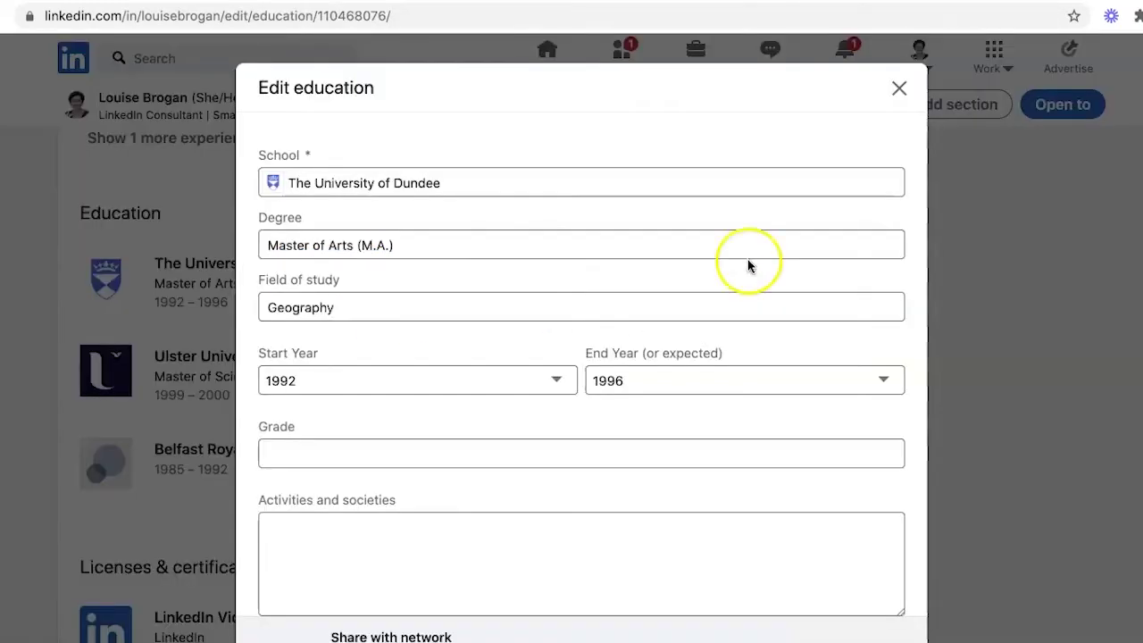
click(477, 181)
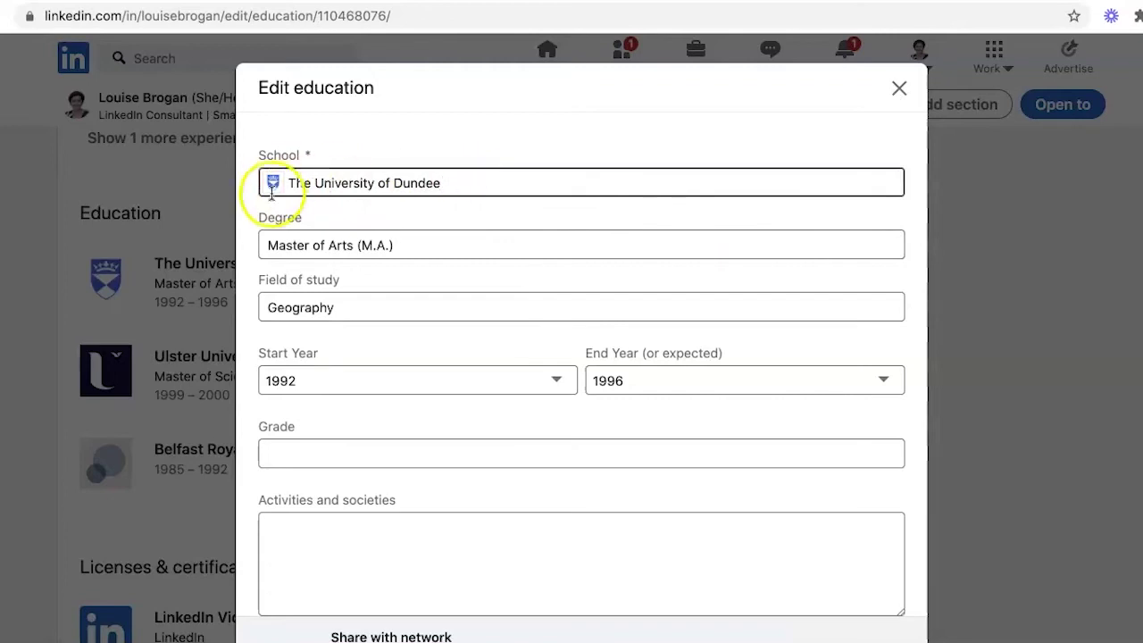
click(861, 636)
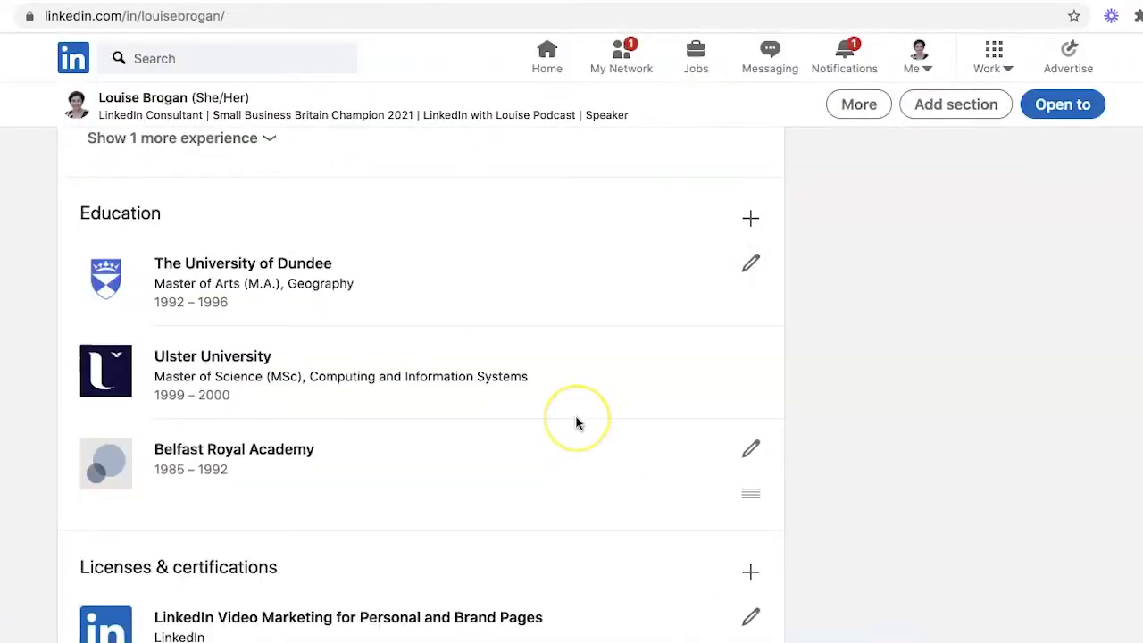
Load linkedin.com/alumni to reach the University of Dundee alumni page.
scroll(575, 422, up, 15)
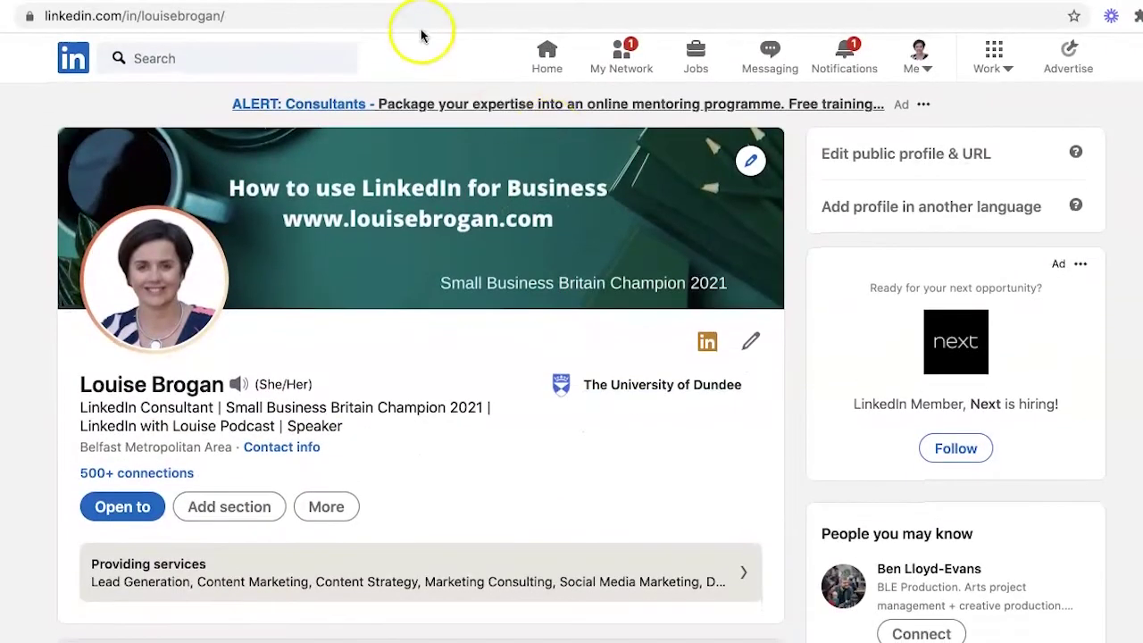
click(420, 18)
text(http://www.linkedin.com/alumni)
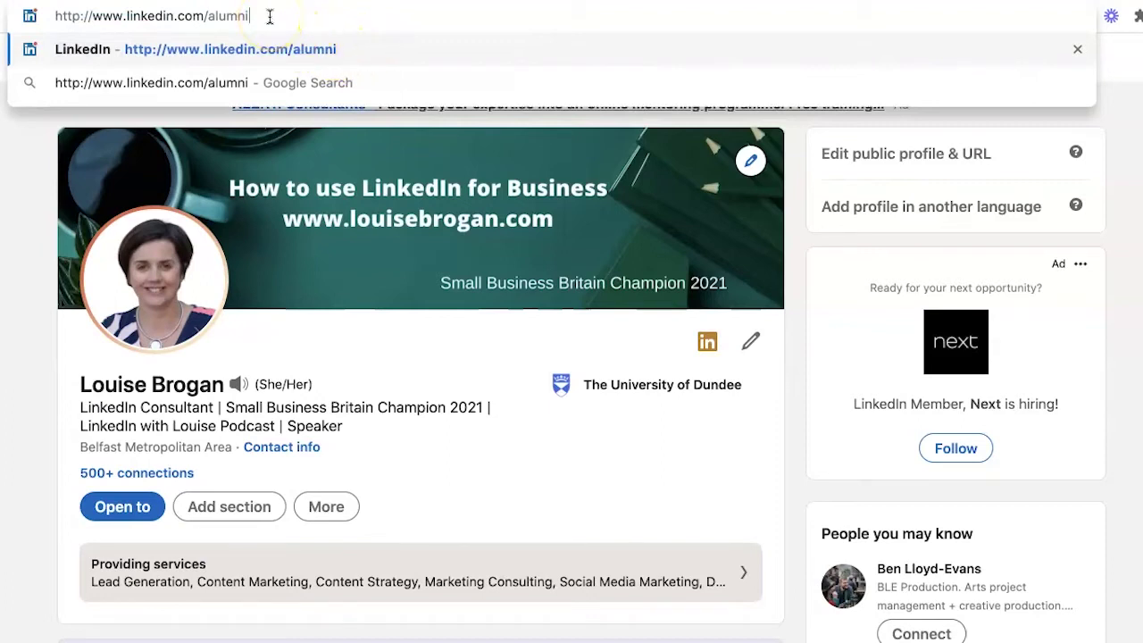
key(Return)
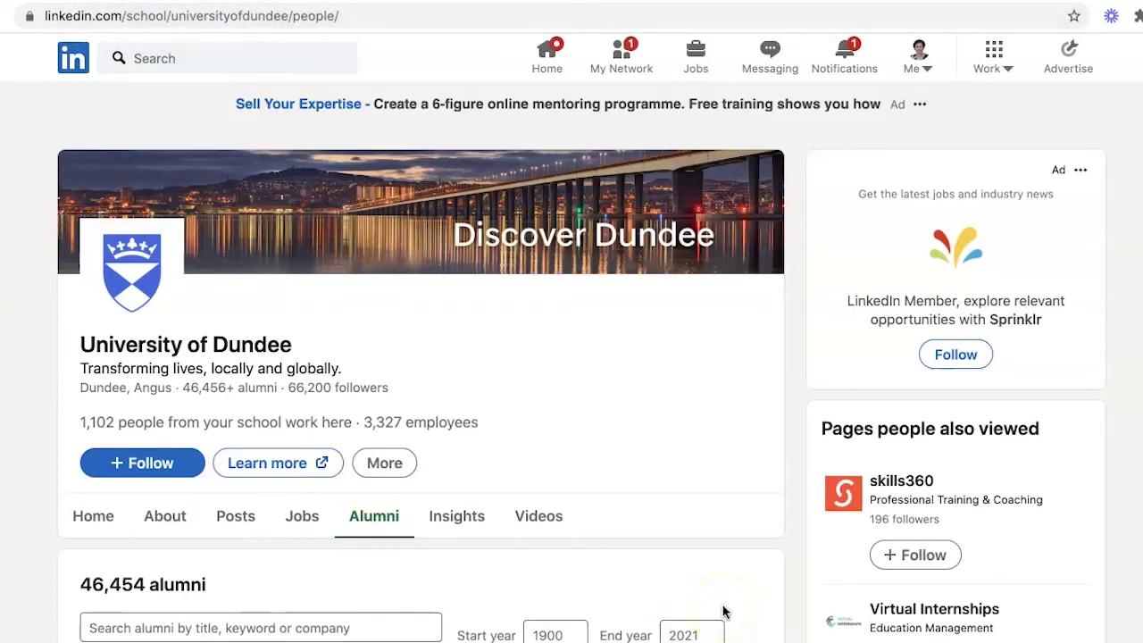
Start entering the Geography keyword in Search alumni and begin editing the 1900 start year.
scroll(628, 524, down, 2)
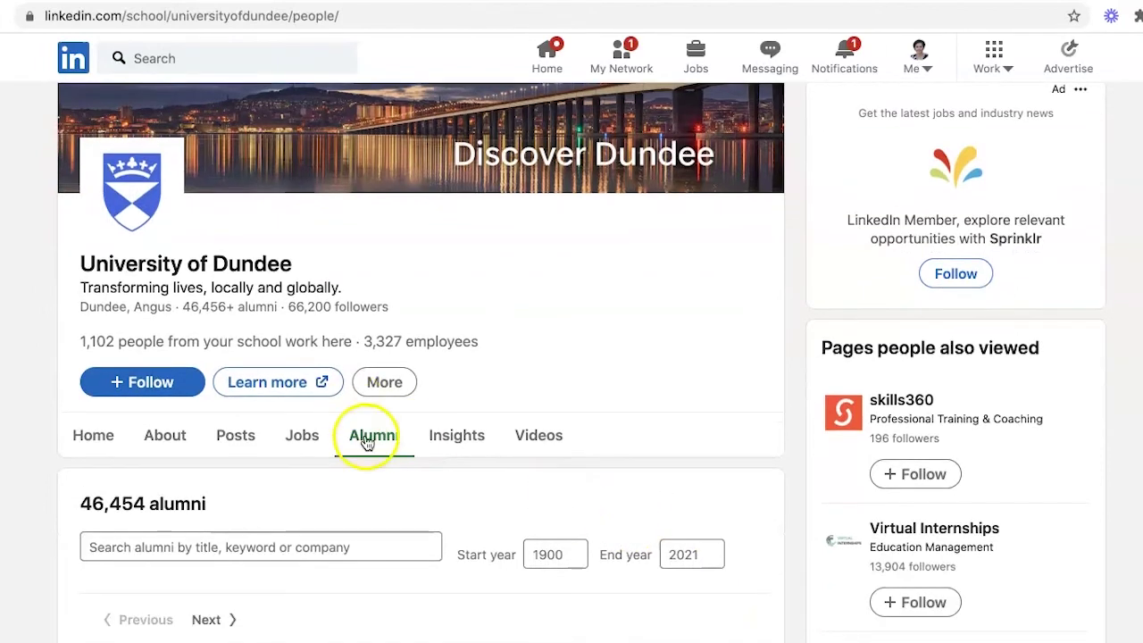
scroll(698, 396, down, 5)
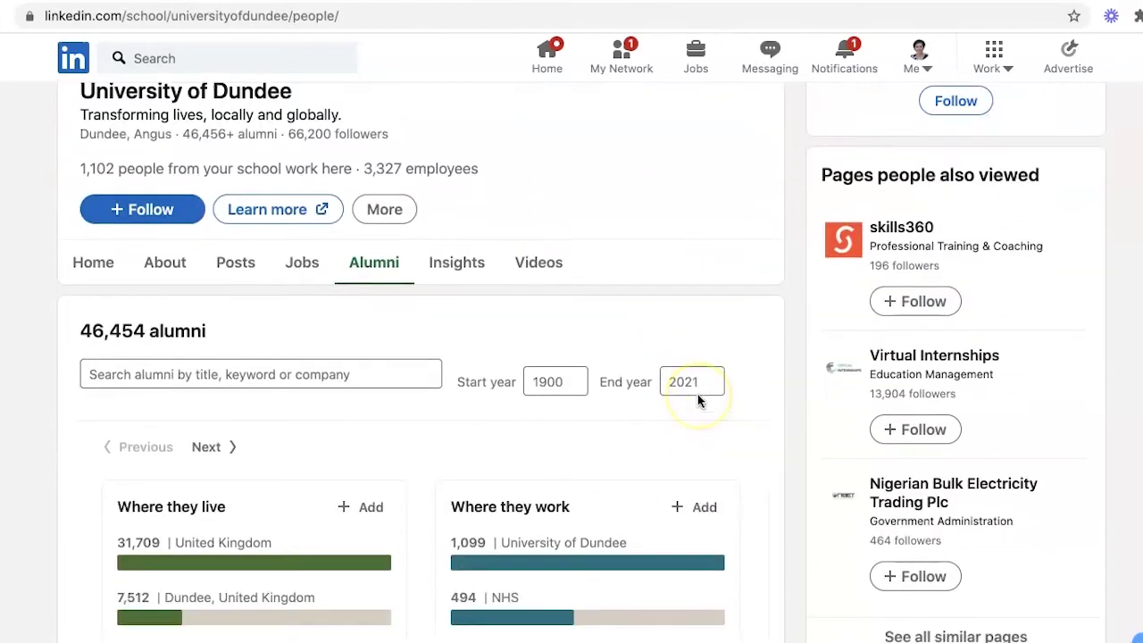
scroll(697, 394, down, 1)
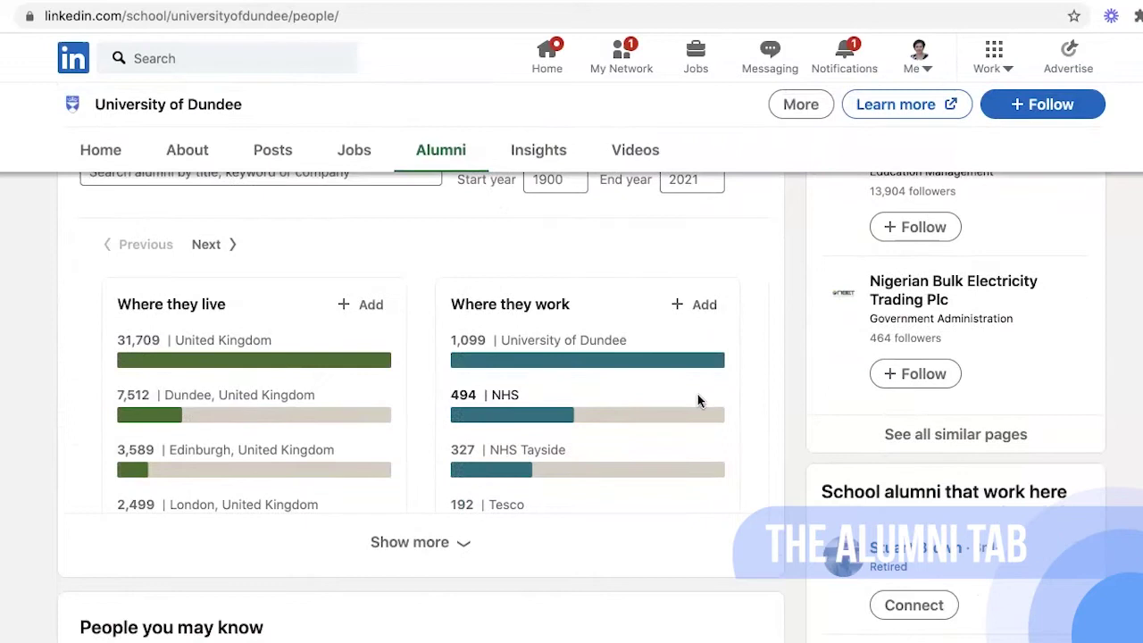
scroll(698, 394, up, 1)
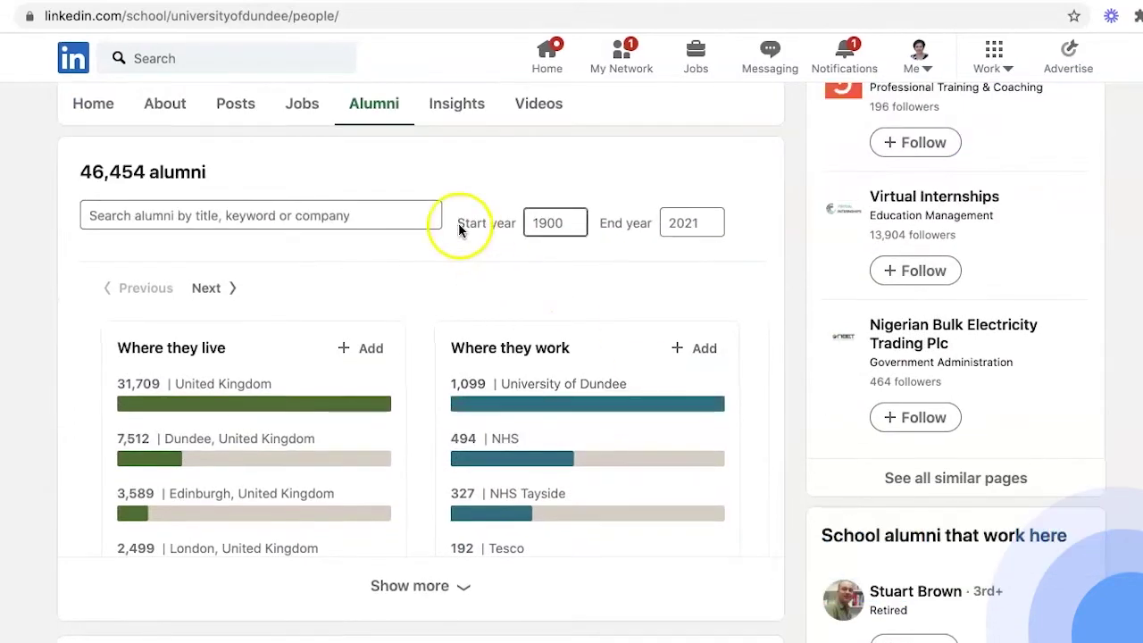
click(399, 214)
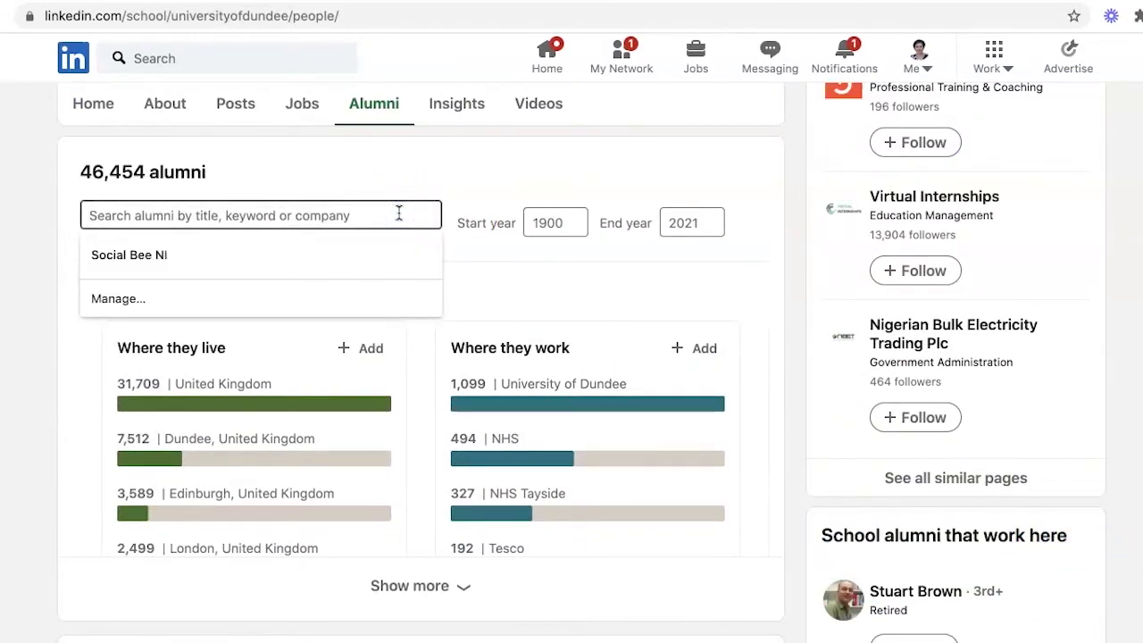
text(Geography)
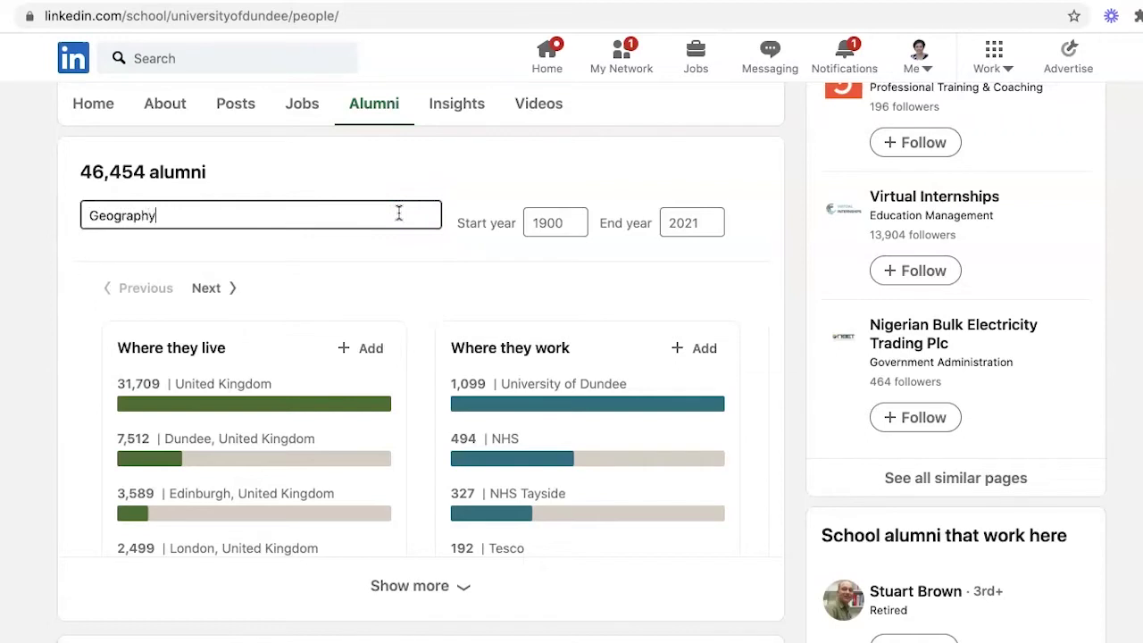
click(573, 219)
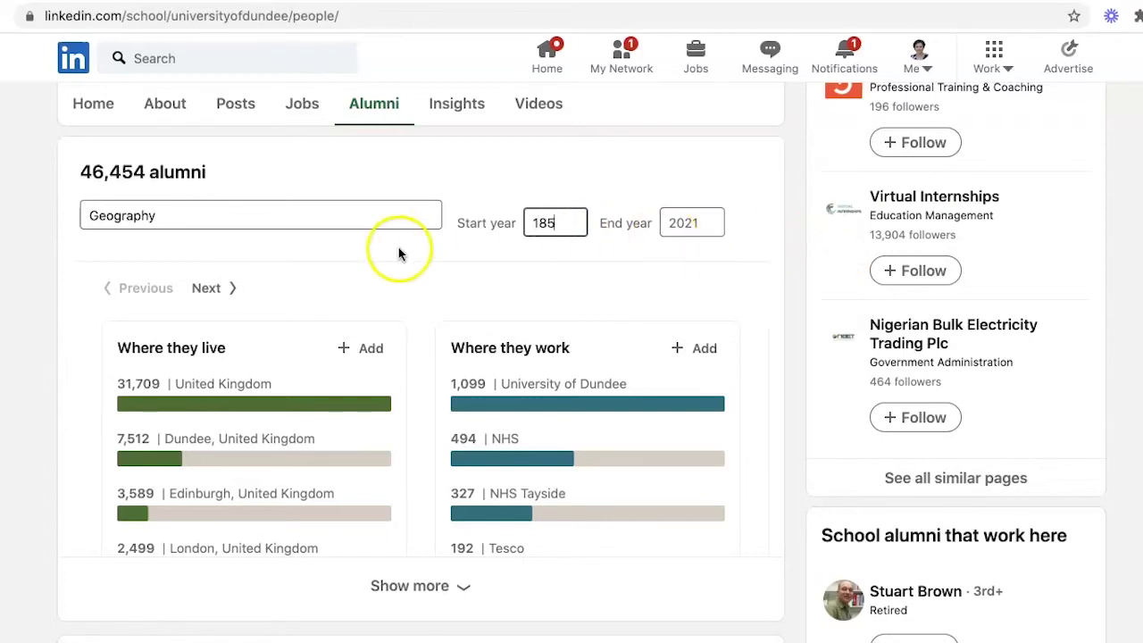
Correct the start year to 1985 and apply the filter.
key(BackSpace)
key(BackSpace)
text(9)
click(556, 268)
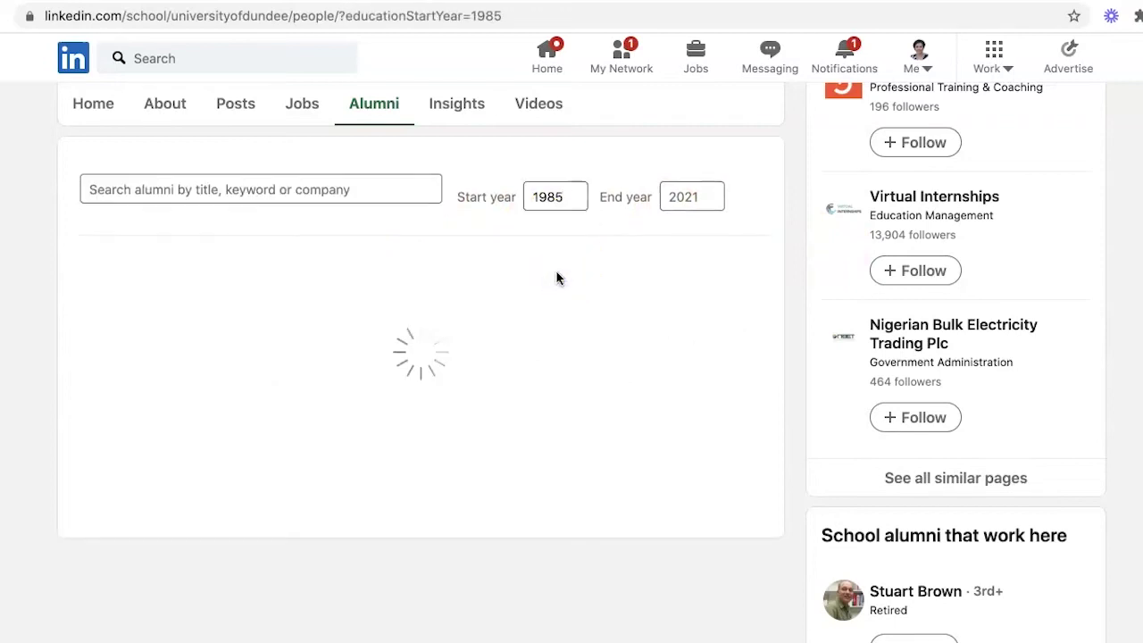
Search the alumni for the keyword geography, narrowing results to 1,558.
click(388, 212)
text(geog)
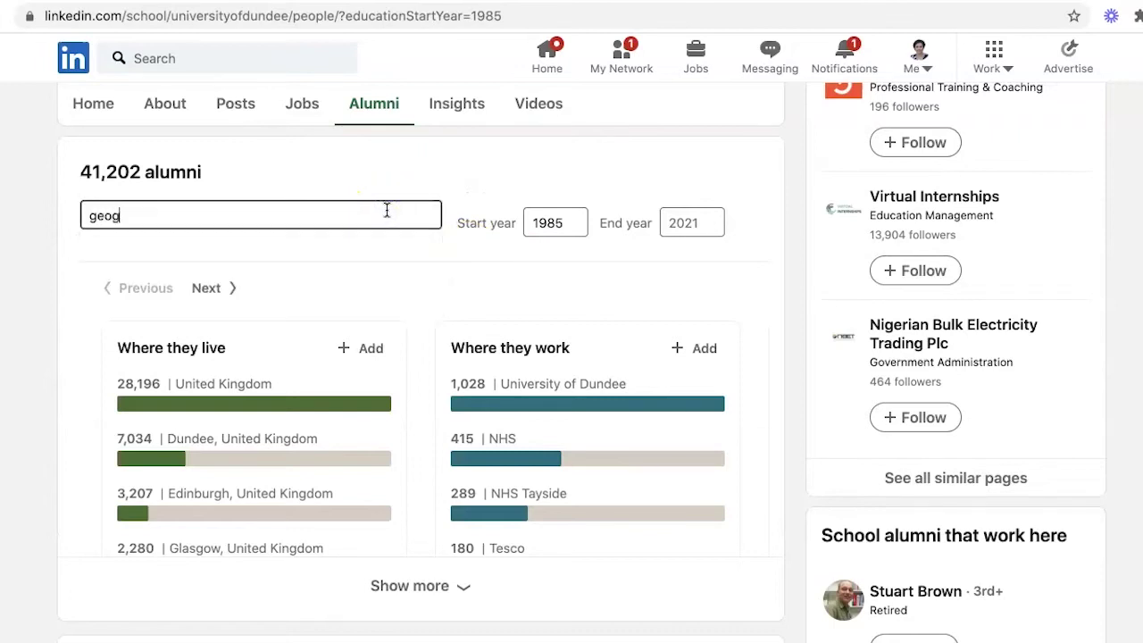
text(raphy)
click(747, 220)
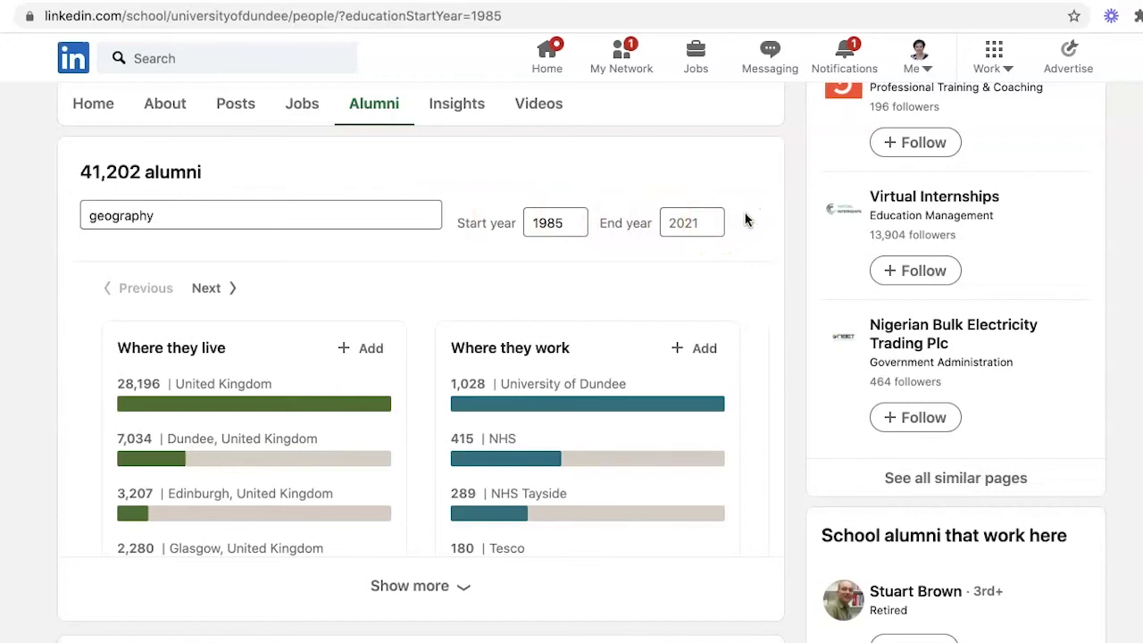
click(364, 214)
key(Return)
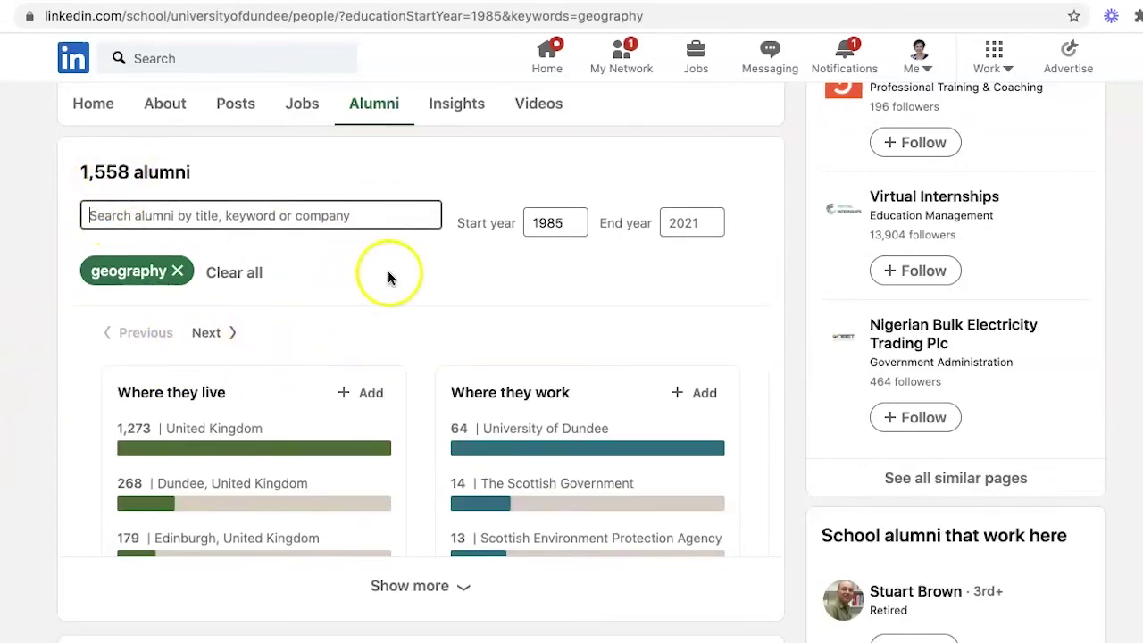
Expand the location chart and filter alumni to Belfast, United Kingdom, leaving 48.
scroll(372, 288, down, 2)
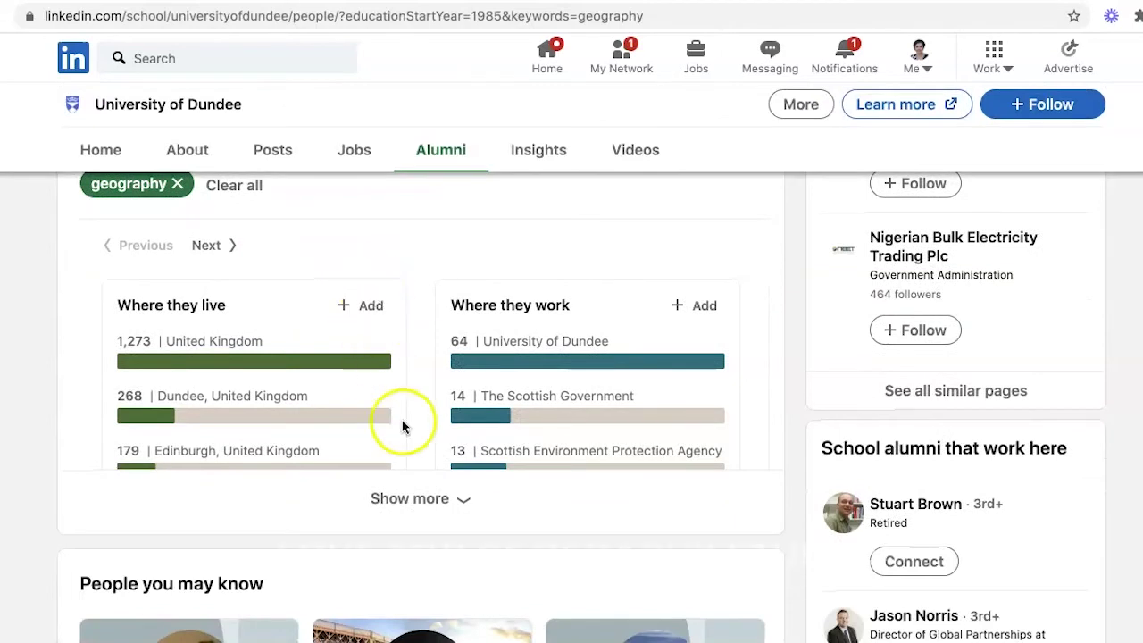
click(416, 498)
scroll(416, 501, down, 1)
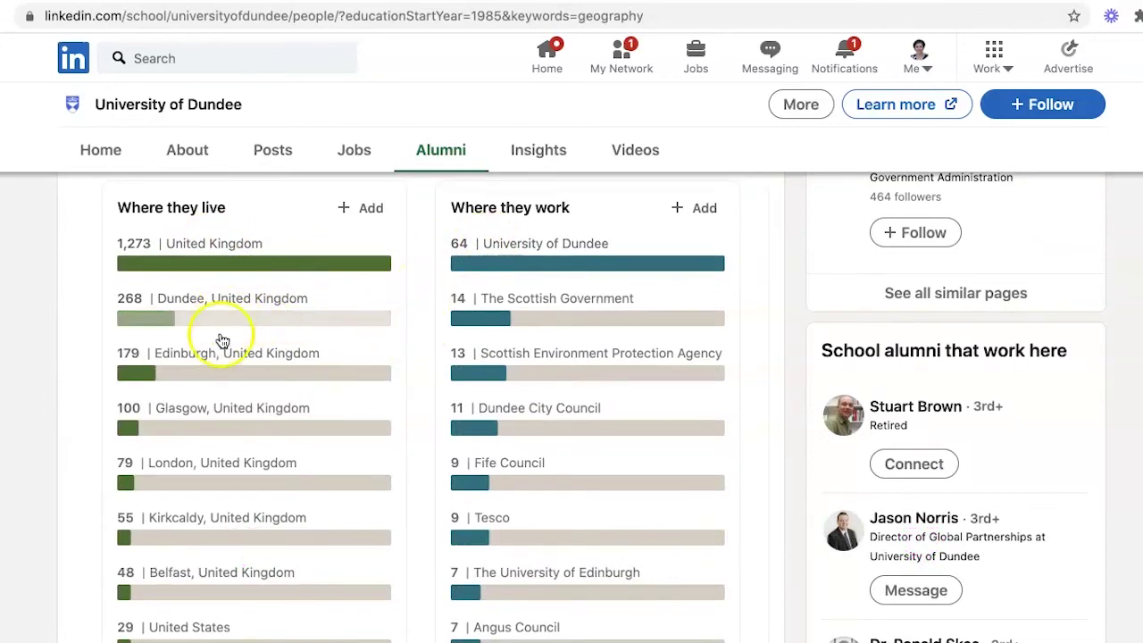
scroll(202, 508, down, 2)
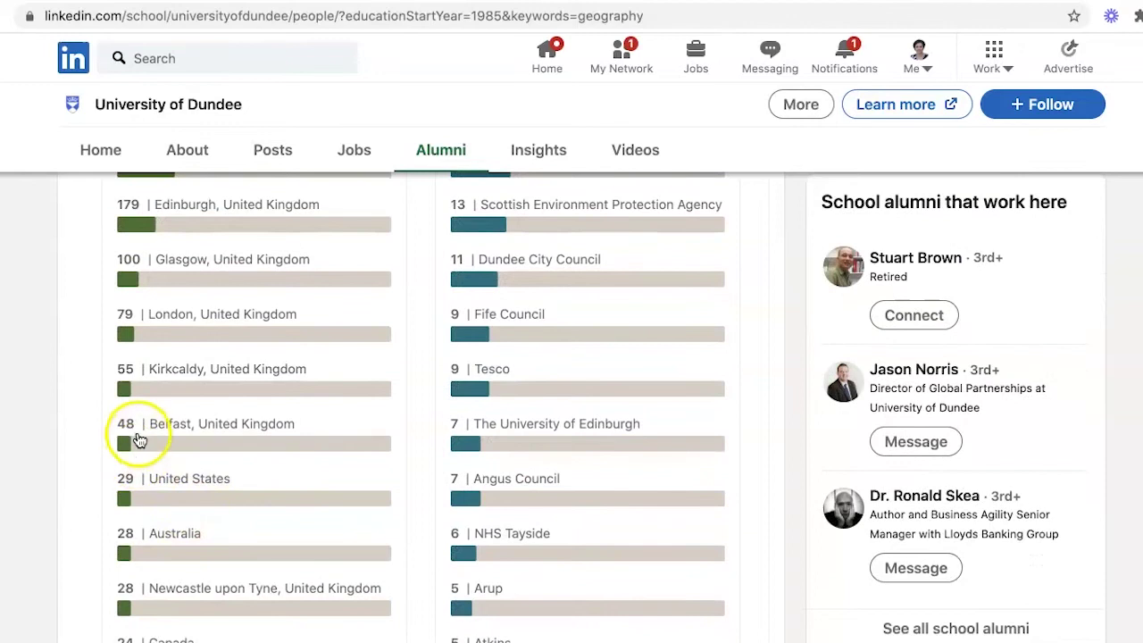
click(131, 432)
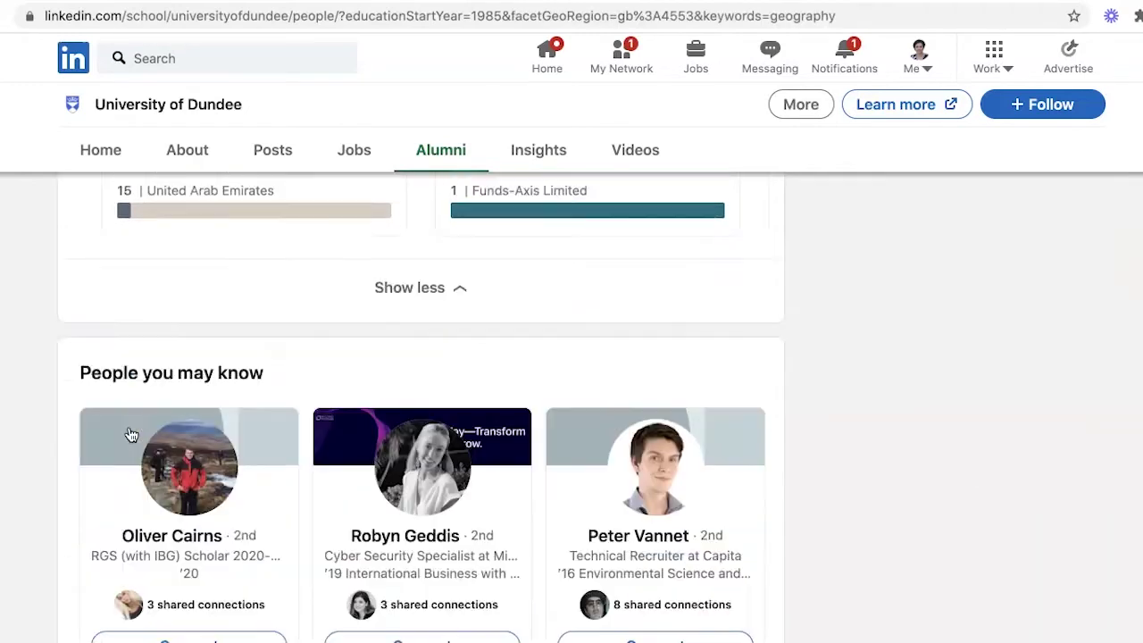
scroll(130, 432, down, 2)
scroll(130, 433, down, 4)
scroll(130, 434, down, 10)
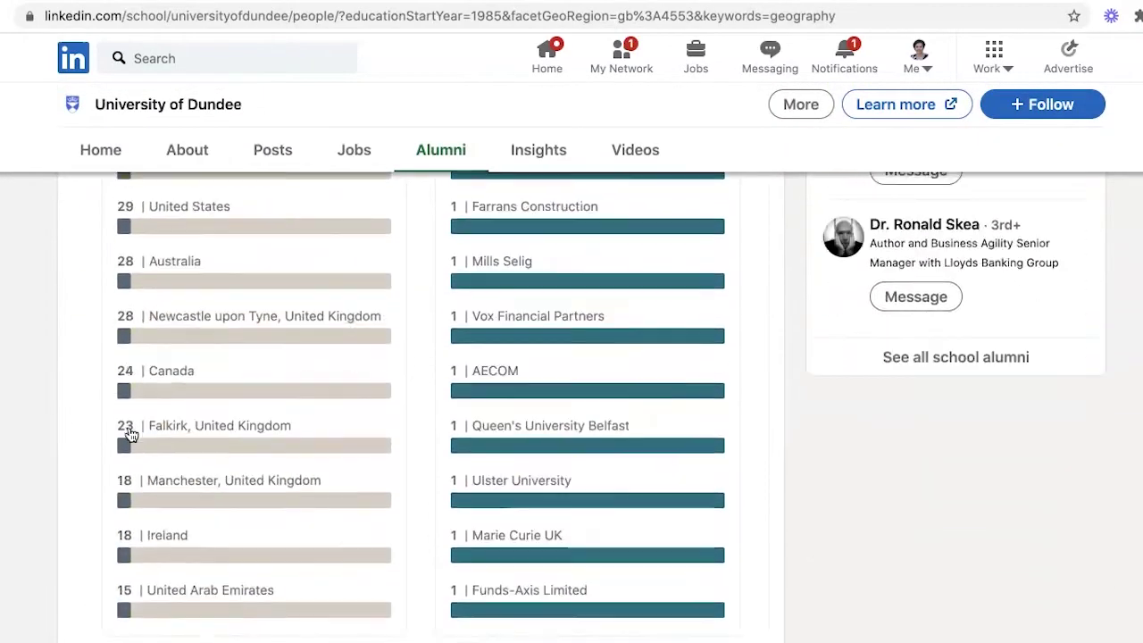
Open the profile of the '98 Geography alumnus working as a National Trust surveyor.
scroll(130, 434, down, 1)
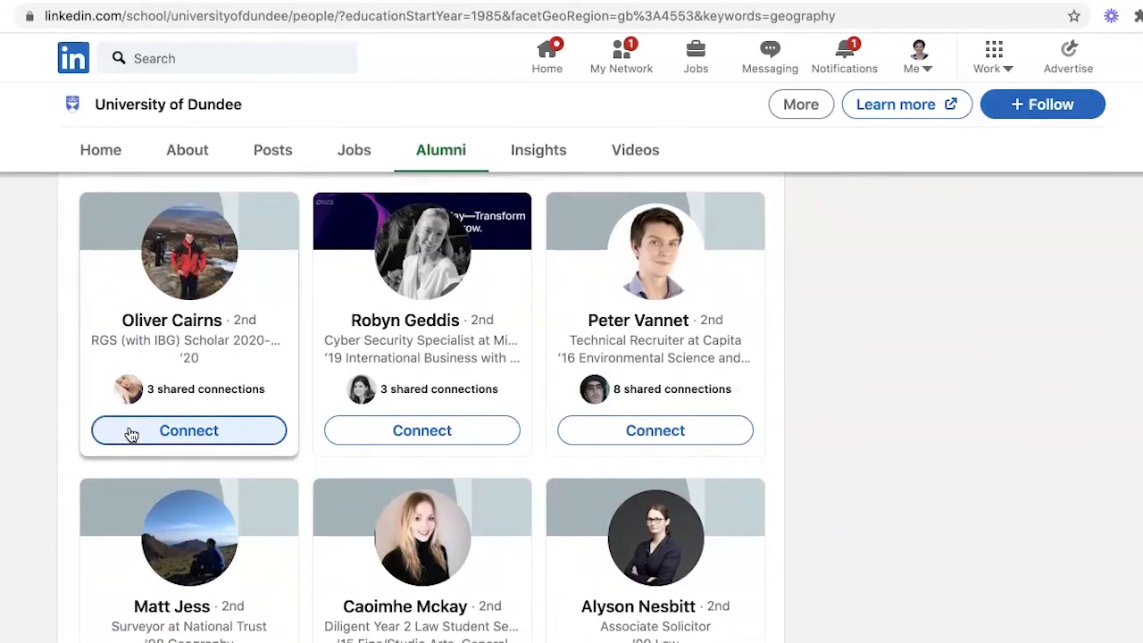
scroll(27, 508, down, 4)
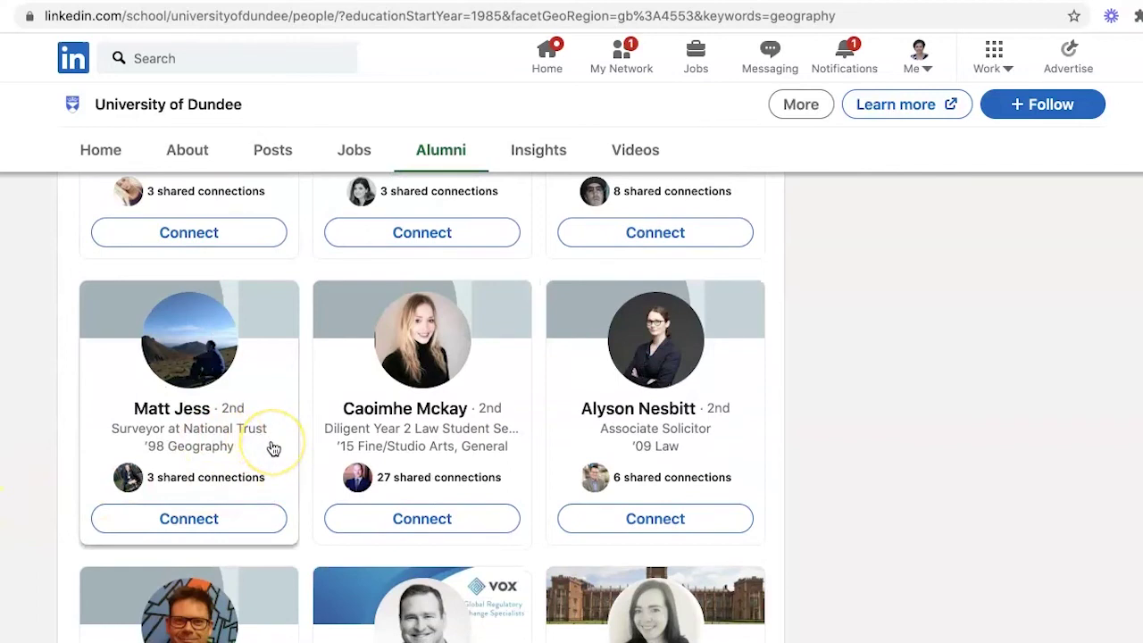
click(191, 345)
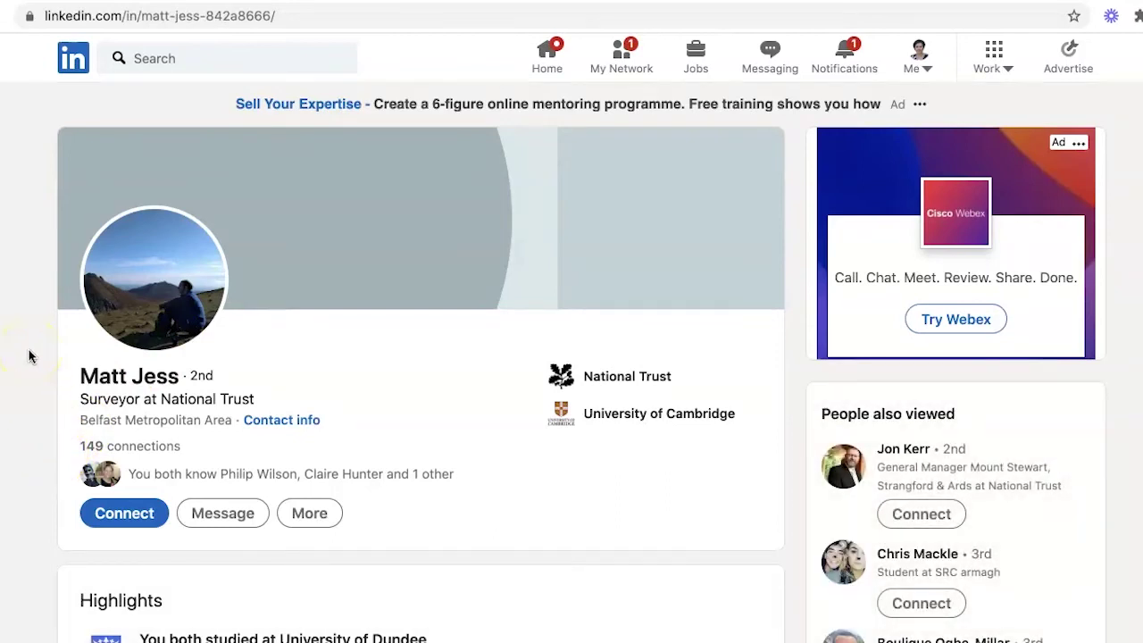
Scroll the alumnus's profile past Highlights and Activity down to the Experience section.
scroll(29, 356, down, 1)
scroll(29, 357, down, 3)
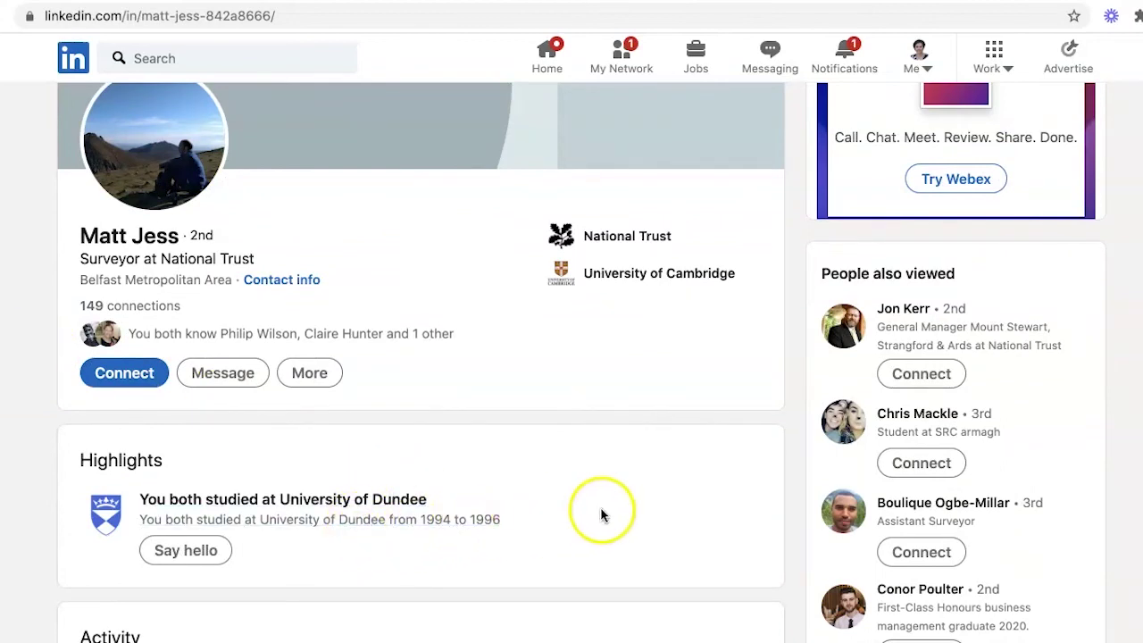
scroll(632, 444, down, 10)
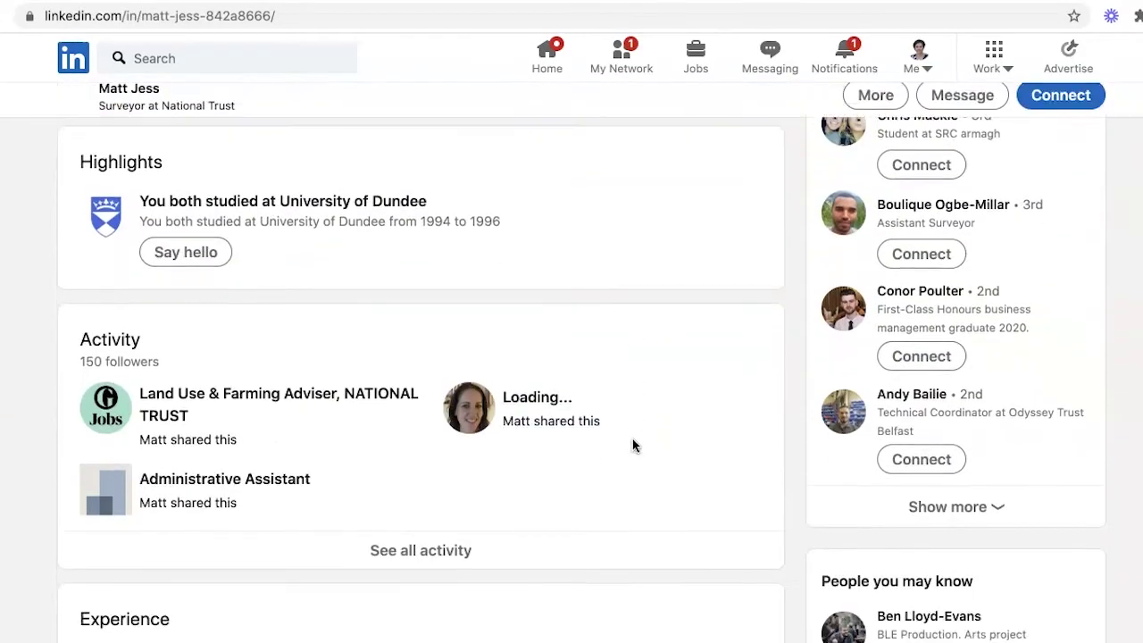
scroll(632, 444, down, 5)
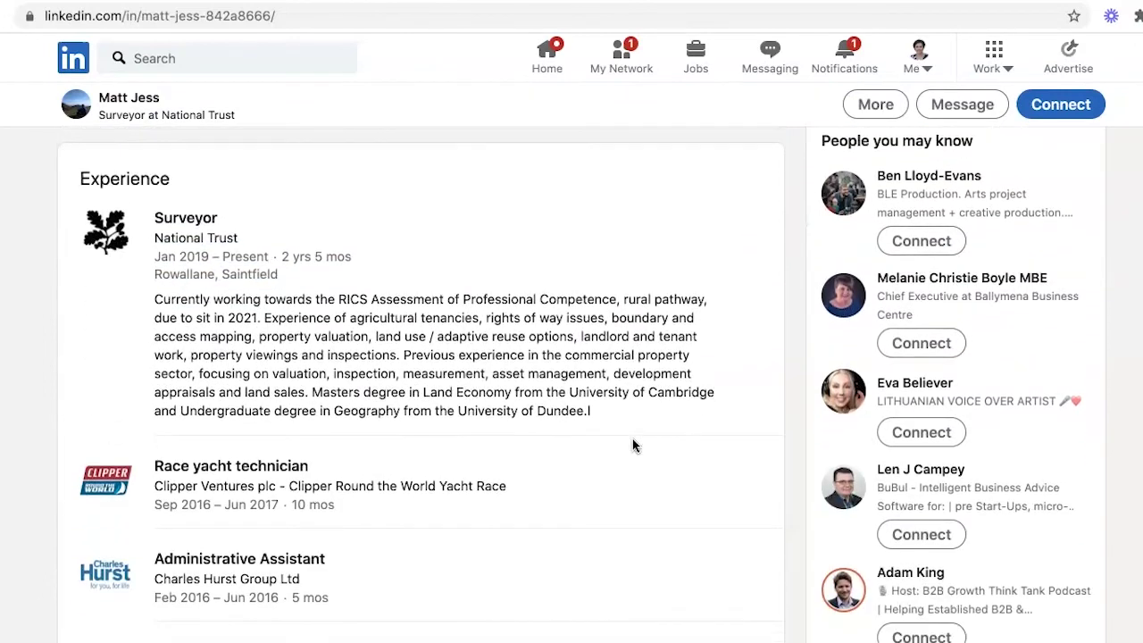